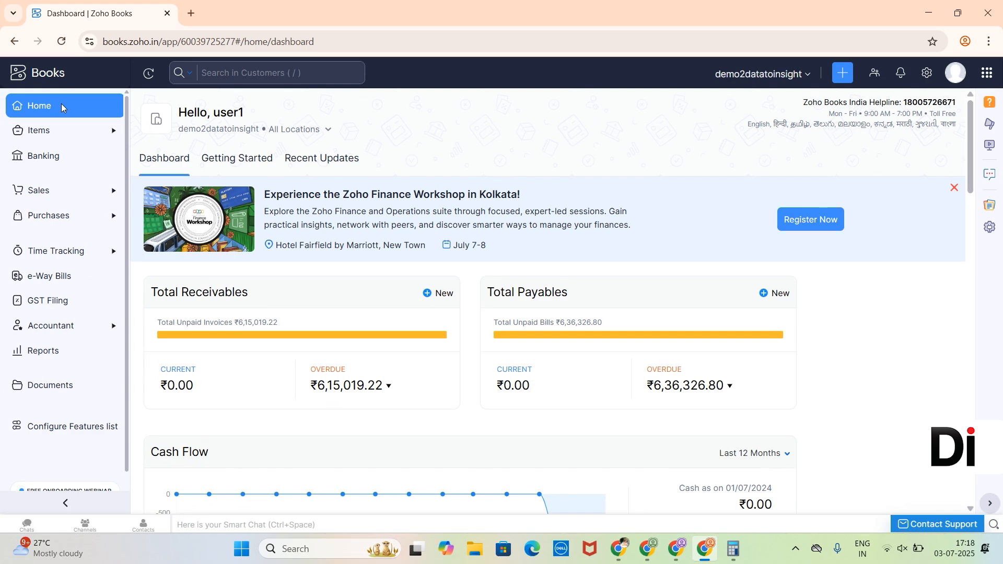
# Start a new purchase bill and select Abc ltd as the vendor.
pyautogui.click(67, 217)
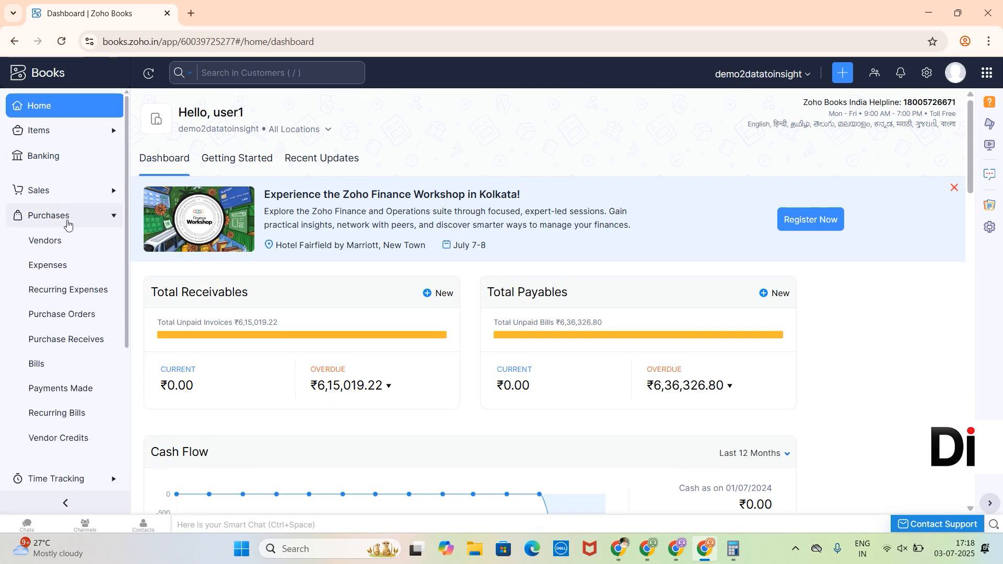
pyautogui.click(71, 361)
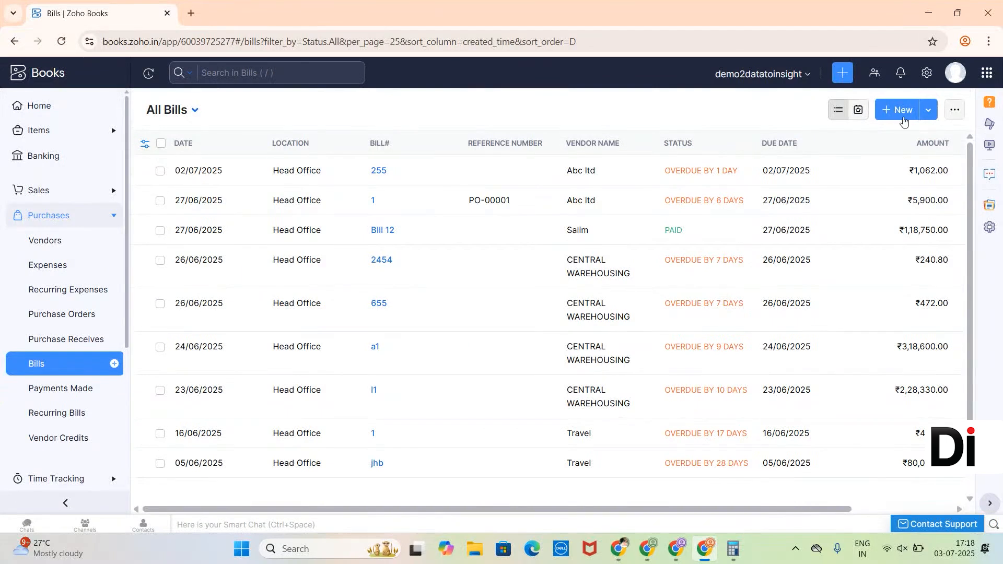
pyautogui.click(901, 118)
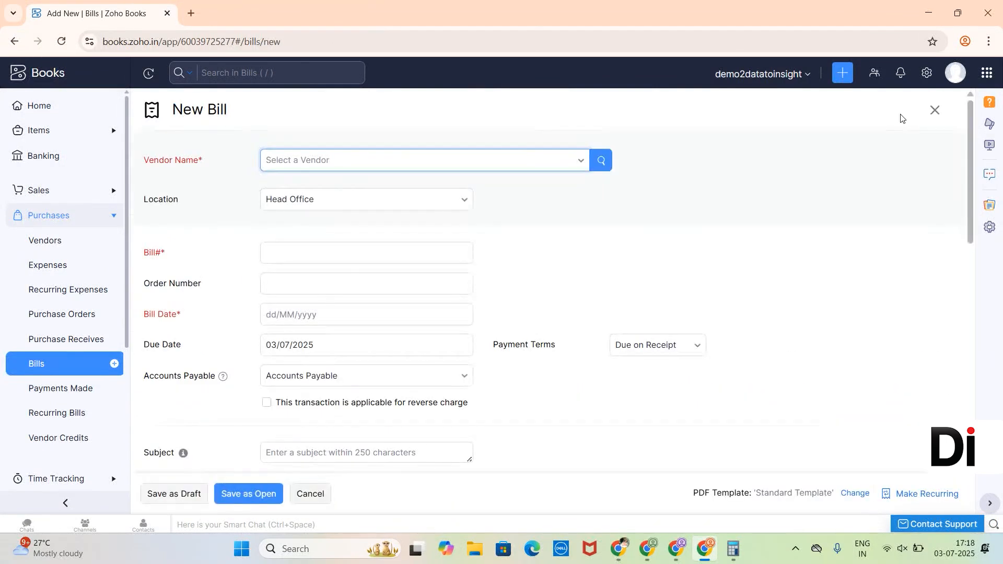
pyautogui.click(286, 160)
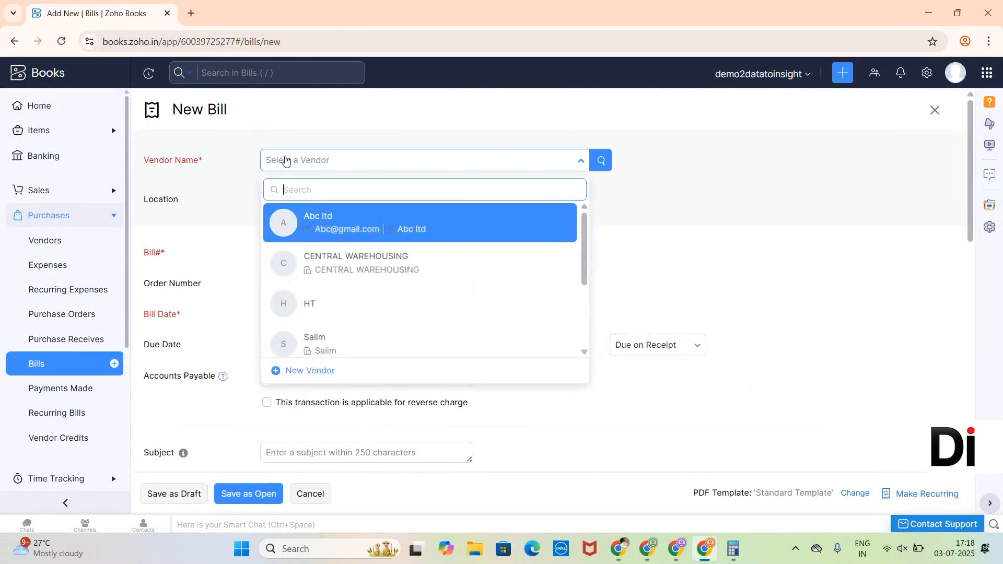
pyautogui.click(311, 218)
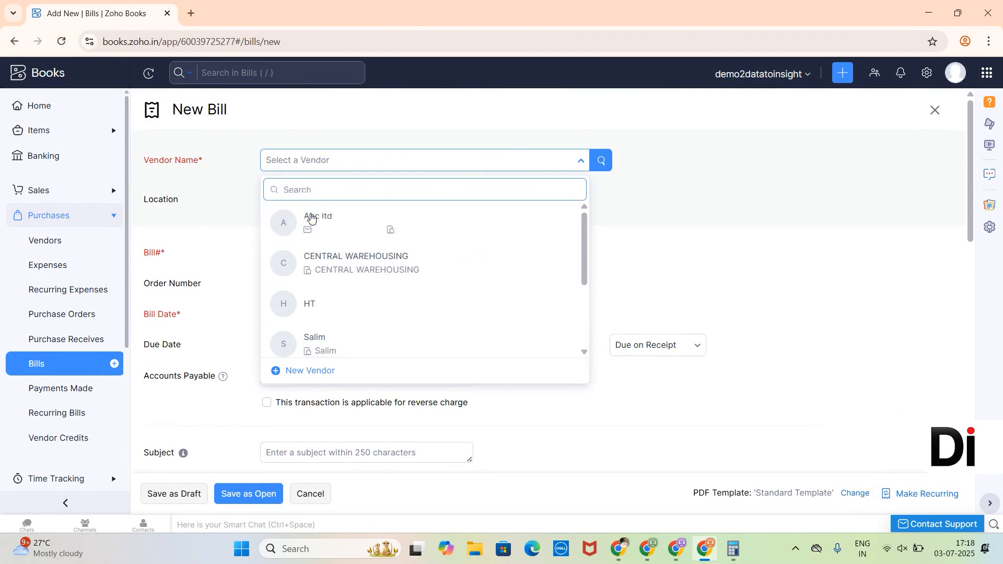
# Enter 258 as the bill number and set the bill date to 03/07/2025.
pyautogui.scroll(-5, 372, 359)
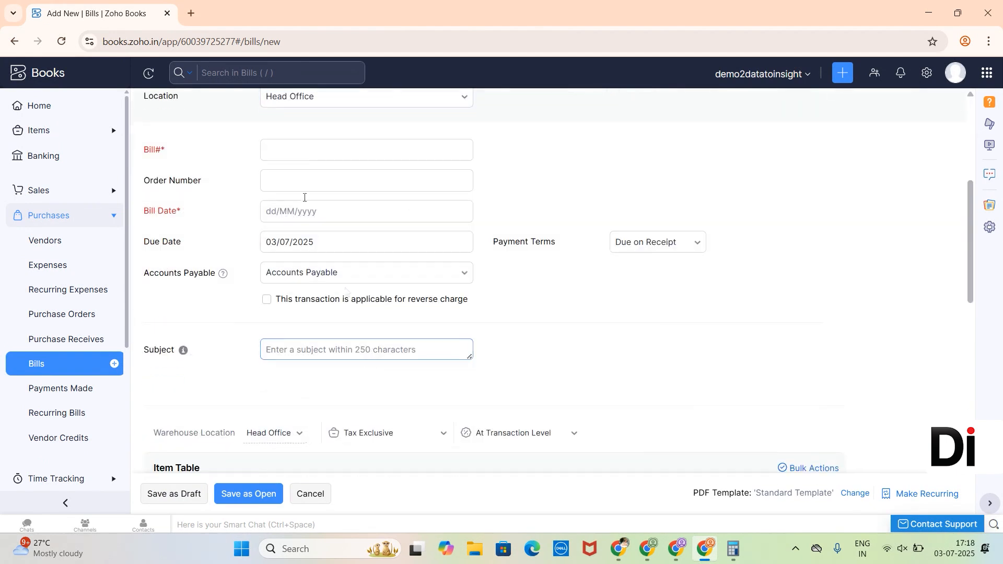
pyautogui.click(301, 161)
pyautogui.write('258')
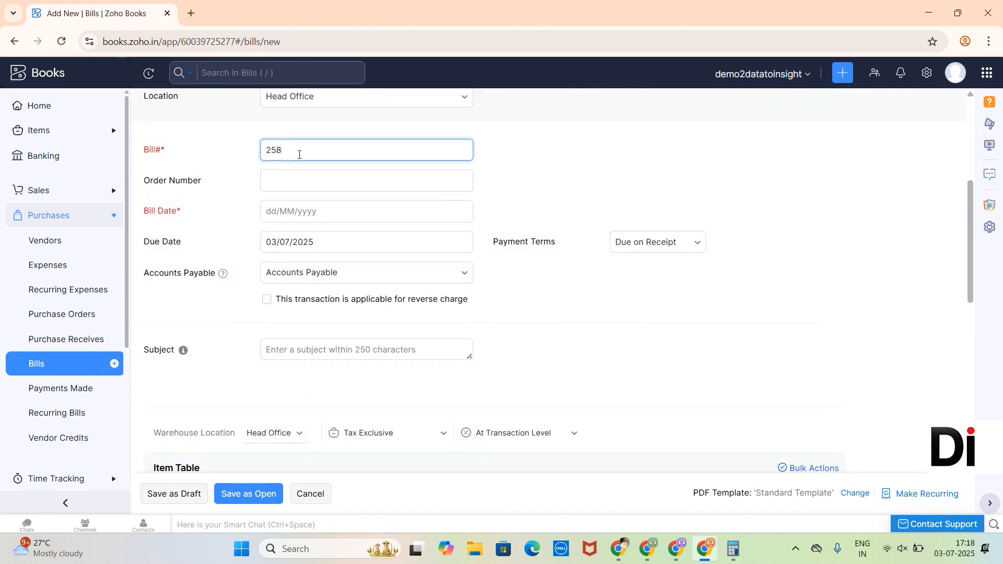
pyautogui.click(307, 211)
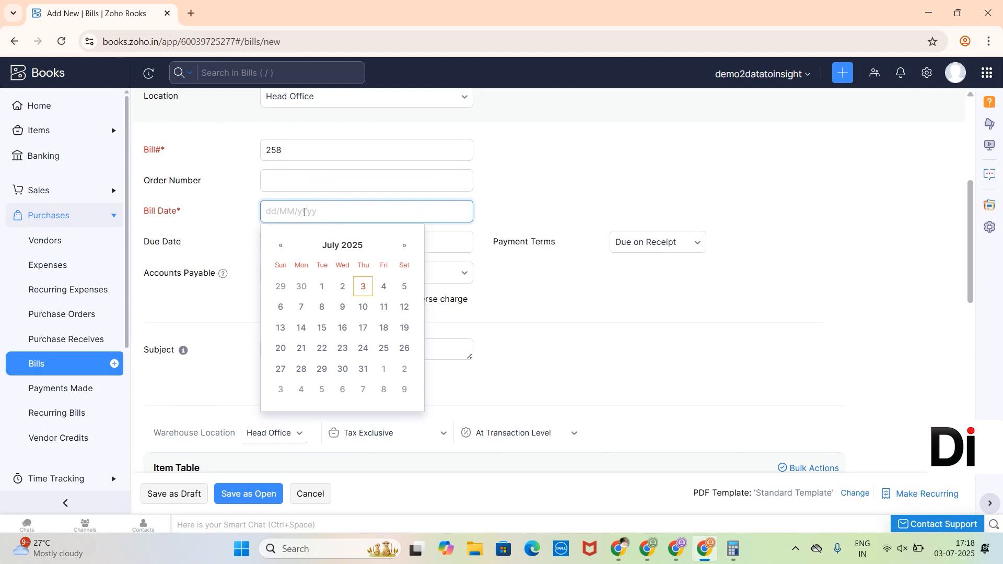
pyautogui.click(364, 285)
# Add Item203 to the first row of the bill's item table.
pyautogui.scroll(-5, 360, 288)
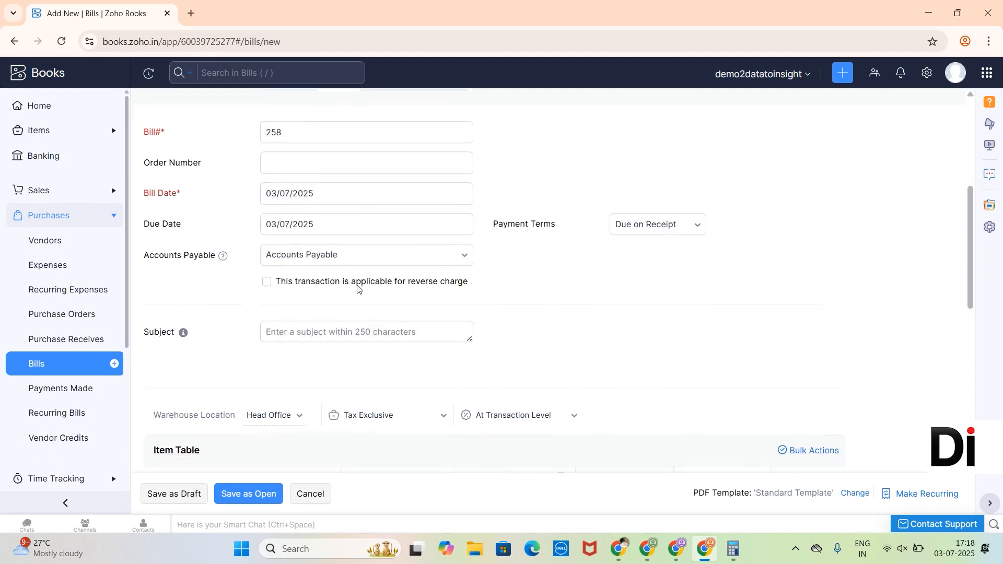
pyautogui.click(248, 240)
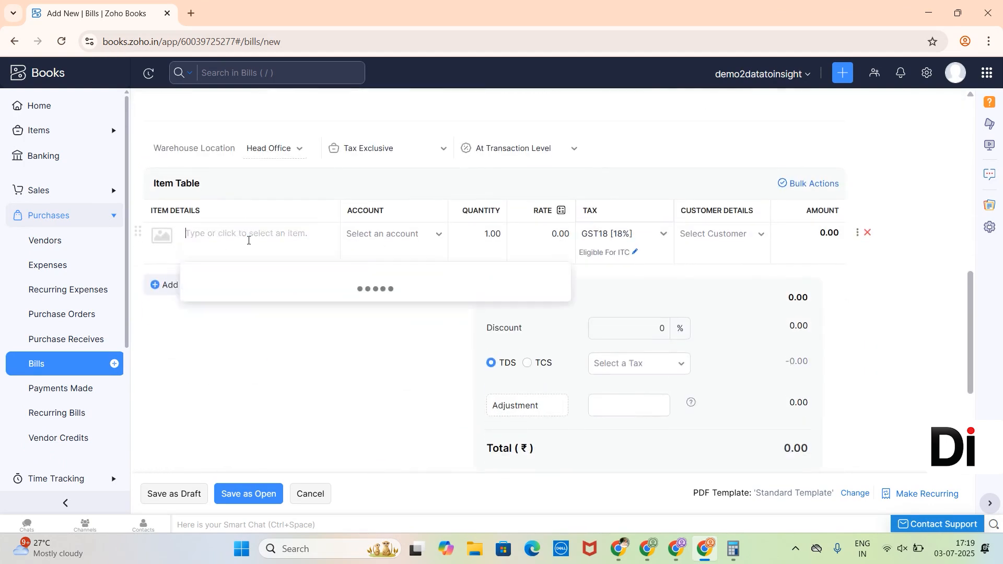
pyautogui.write('it')
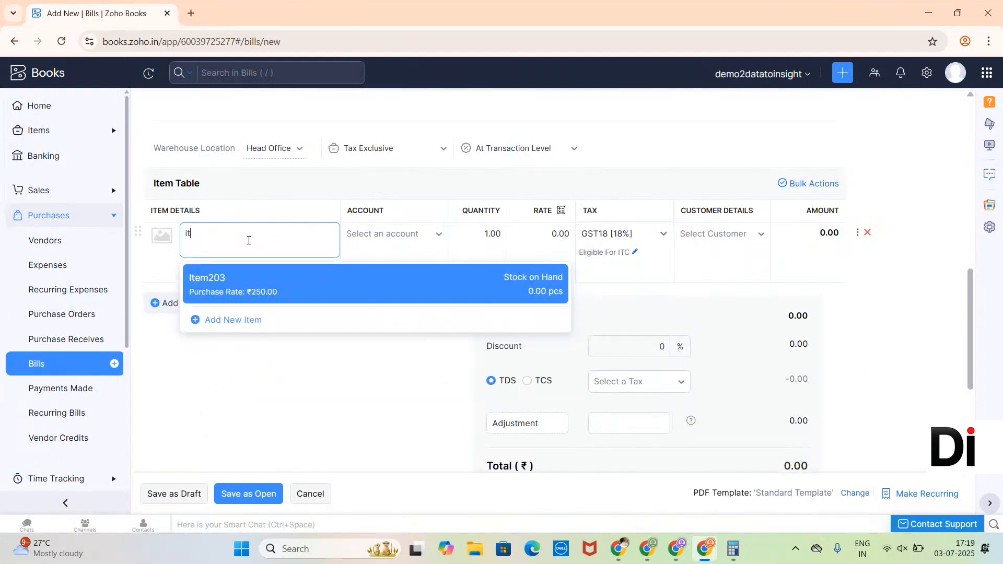
pyautogui.click(246, 280)
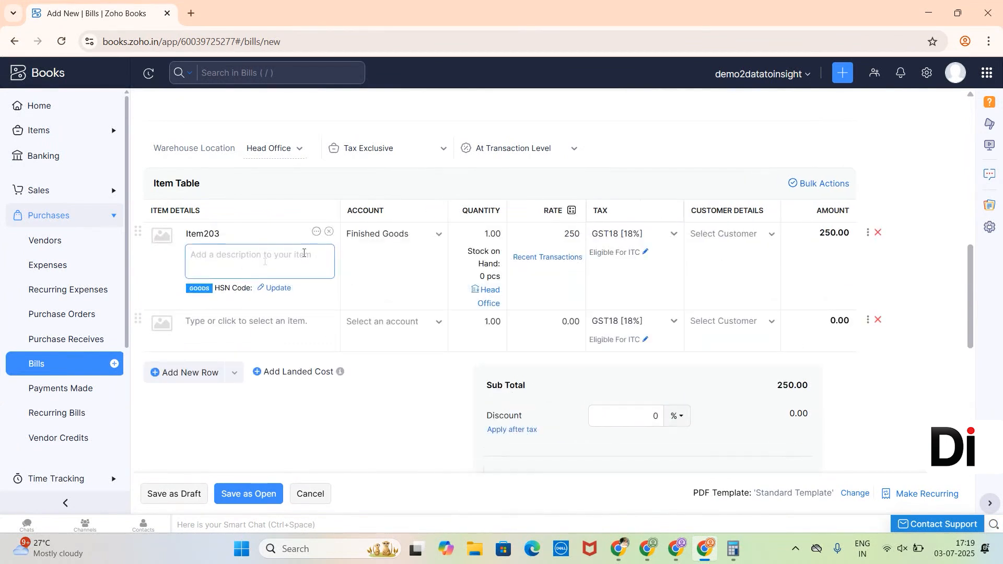
# Set the Item203 line's quantity to 10 and its rate to 300.
pyautogui.moveTo(478, 234); pyautogui.dragTo(501, 233)
pyautogui.write('1')
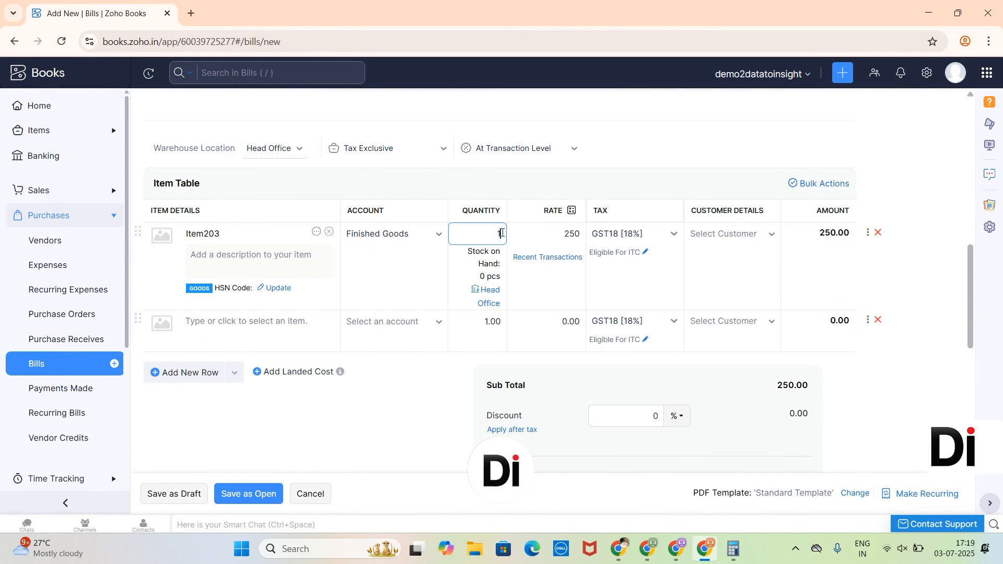
pyautogui.write('0')
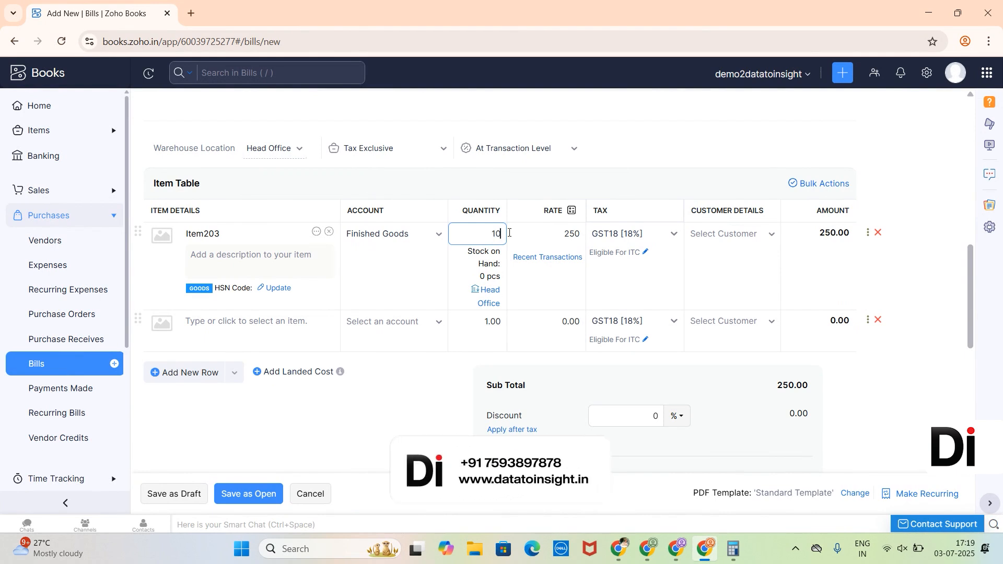
pyautogui.click(544, 234)
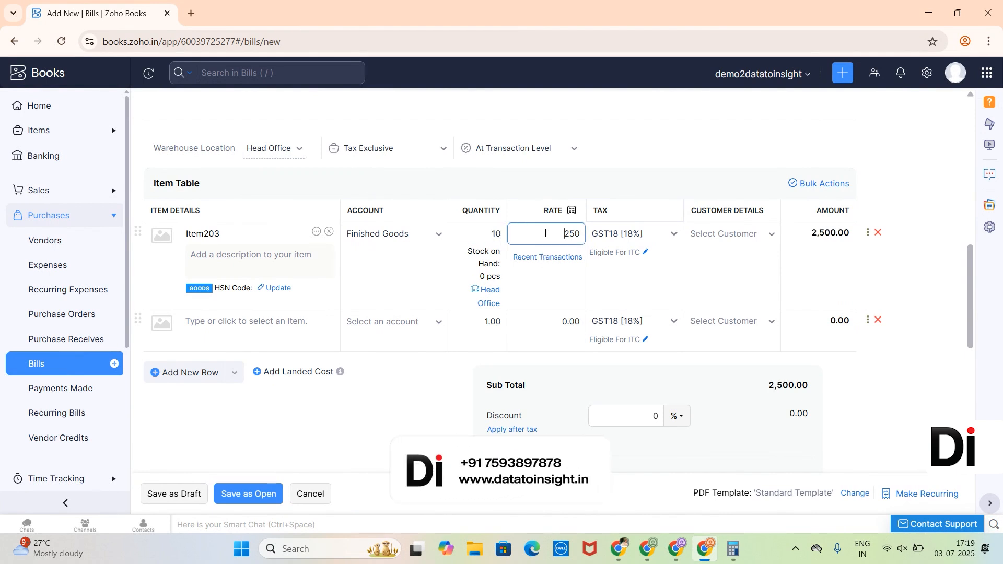
pyautogui.moveTo(562, 231); pyautogui.dragTo(586, 233)
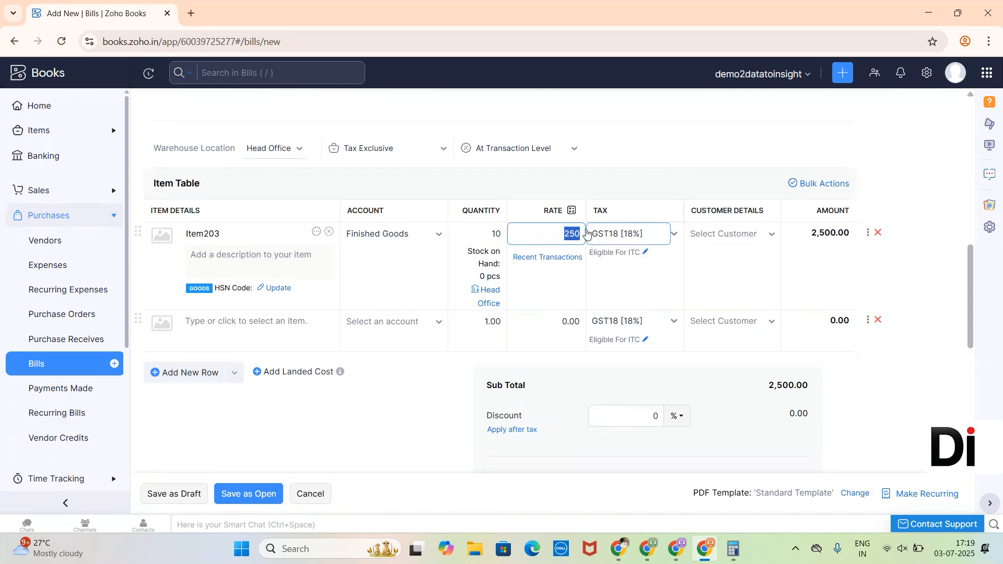
pyautogui.write('300')
pyautogui.click(725, 281)
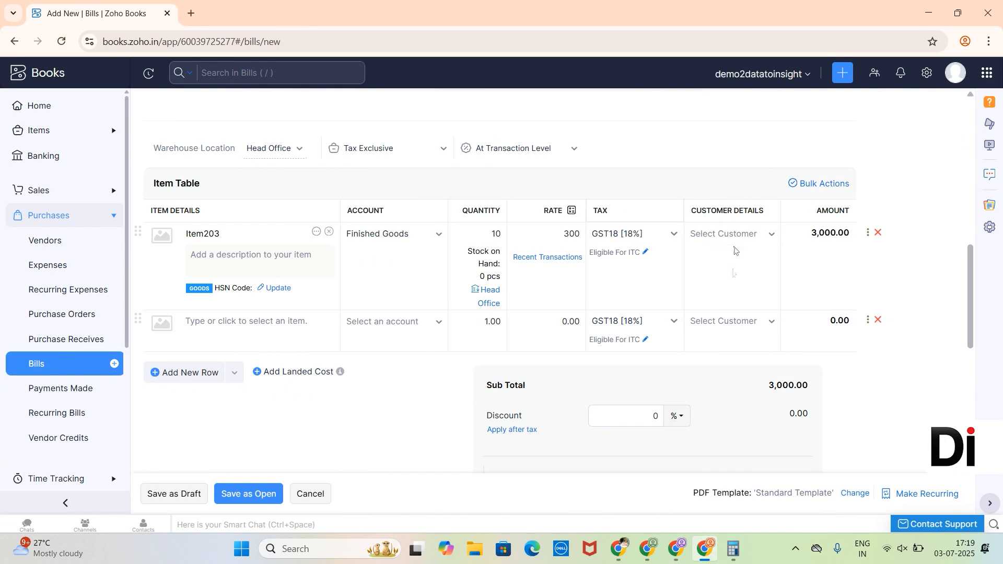
# Assign the first listed customer to the Item203 line and mark the line as billable.
pyautogui.click(753, 236)
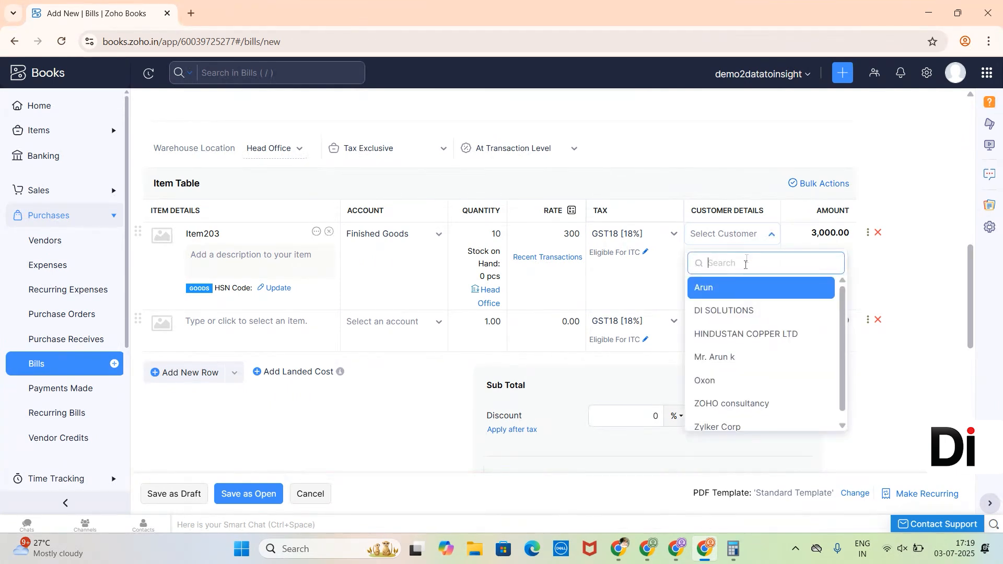
pyautogui.click(760, 292)
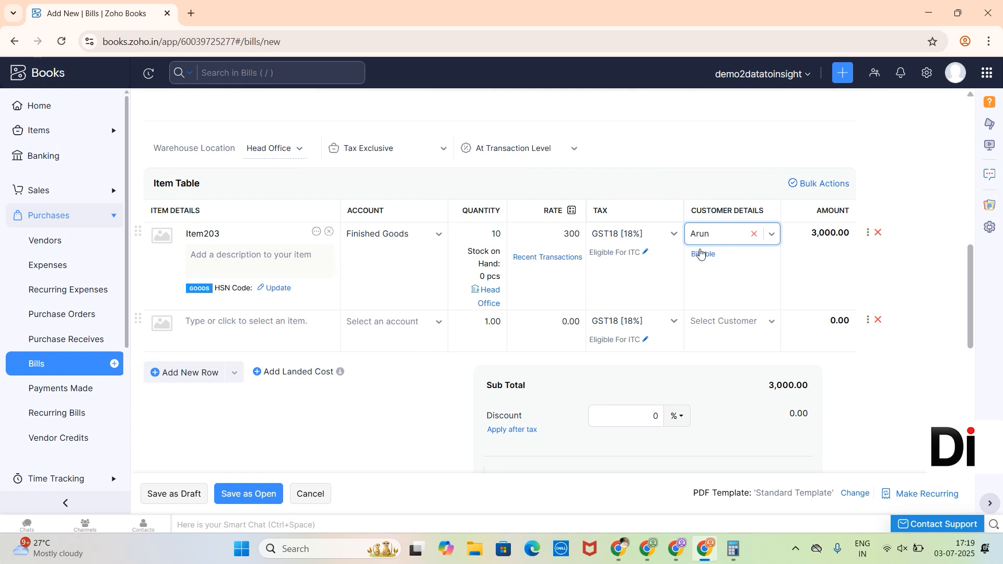
pyautogui.click(700, 254)
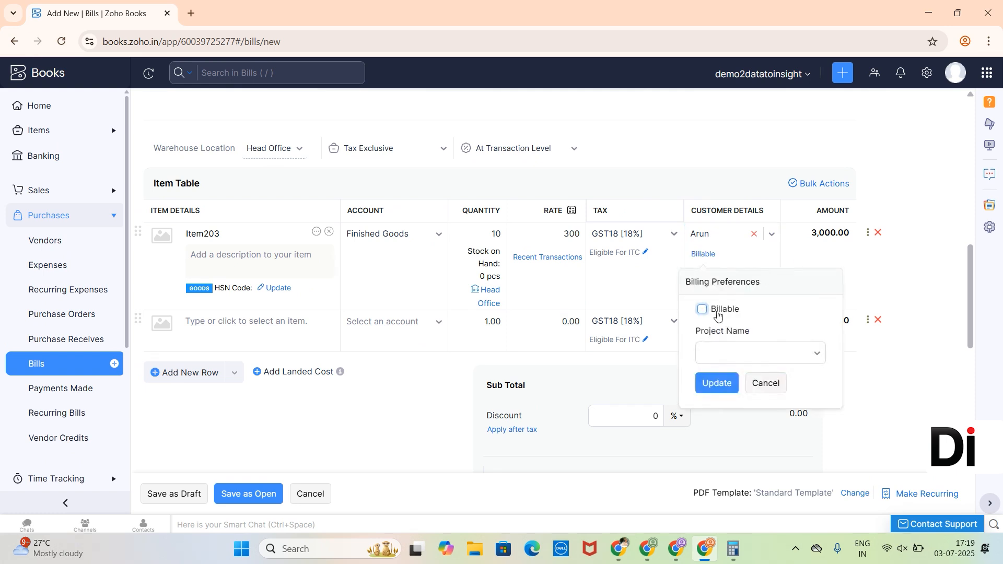
pyautogui.click(702, 310)
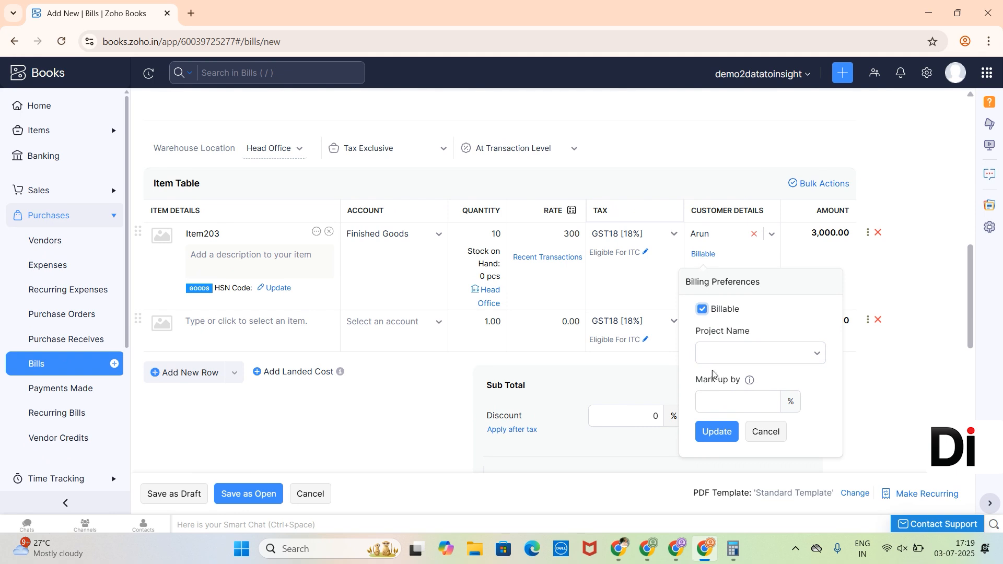
# Set the billable line's markup to 30% and update its billing preferences.
pyautogui.click(724, 397)
pyautogui.click(549, 239)
pyautogui.click(760, 403)
pyautogui.write('30')
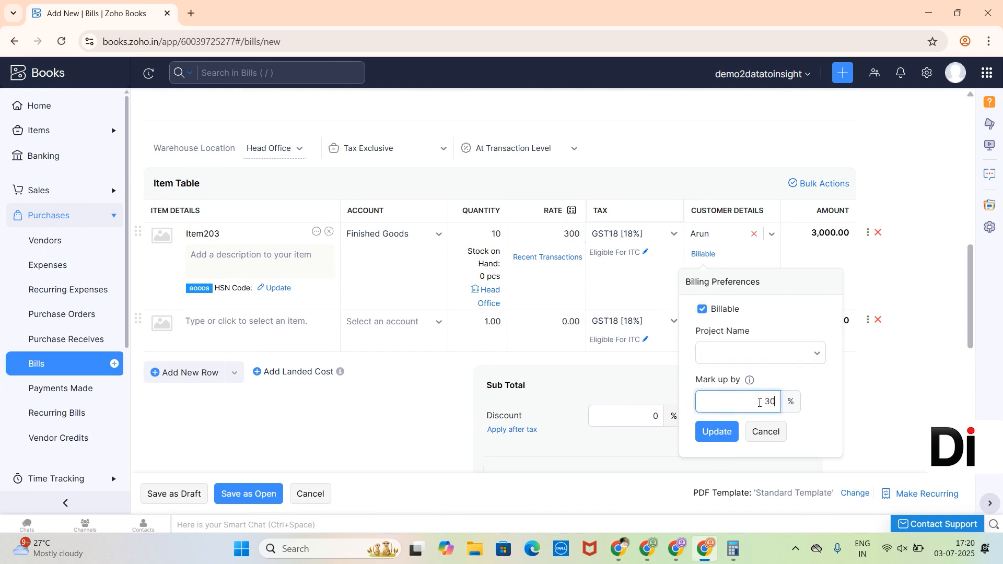
pyautogui.click(803, 433)
pyautogui.click(717, 438)
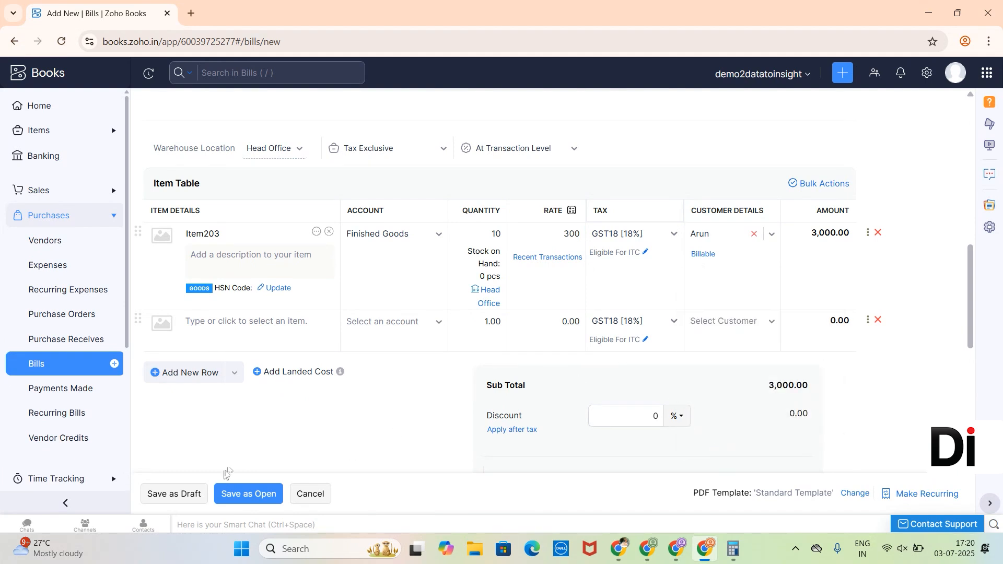
# Save the bill as open and create a customer invoice from it.
pyautogui.click(228, 494)
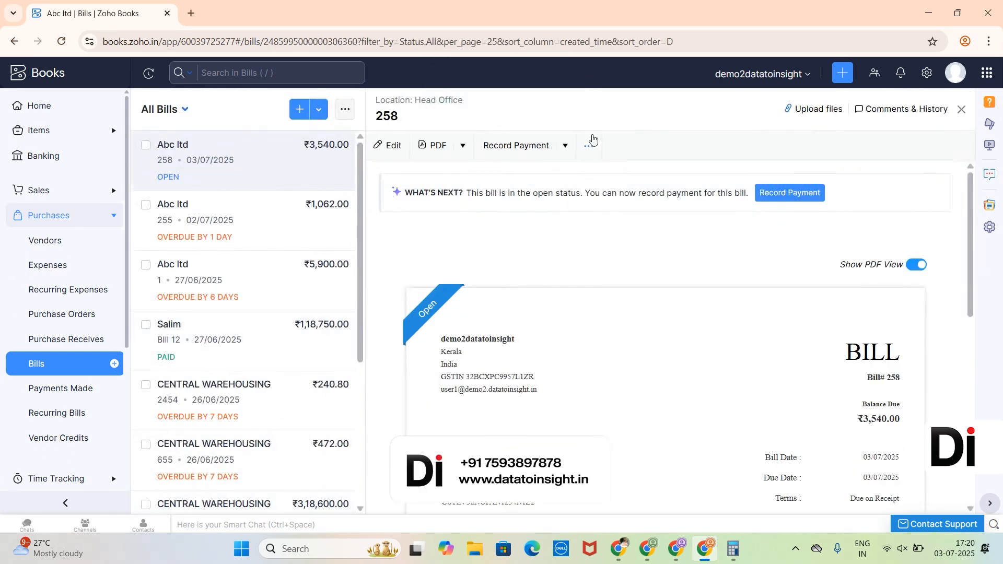
pyautogui.click(588, 145)
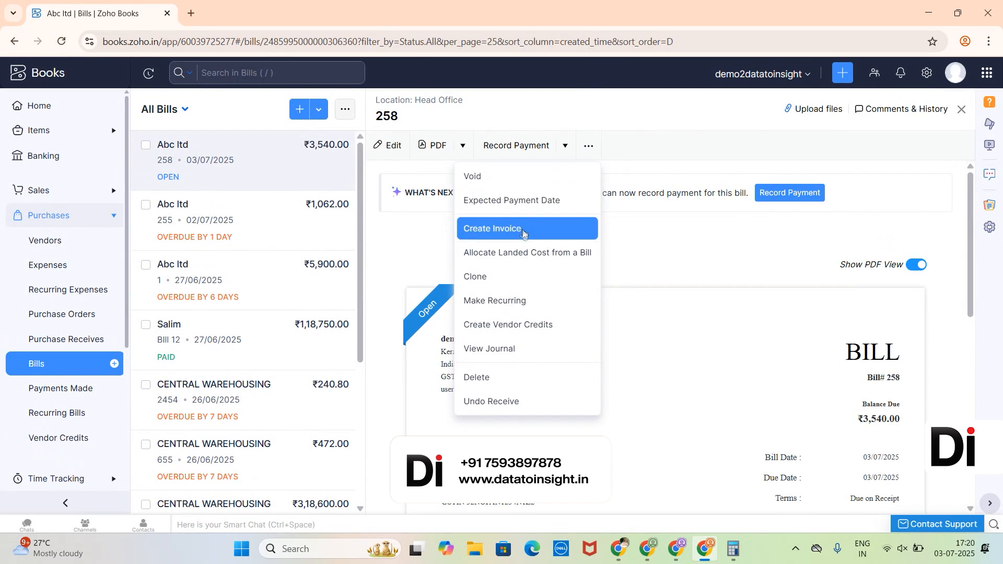
pyautogui.click(524, 229)
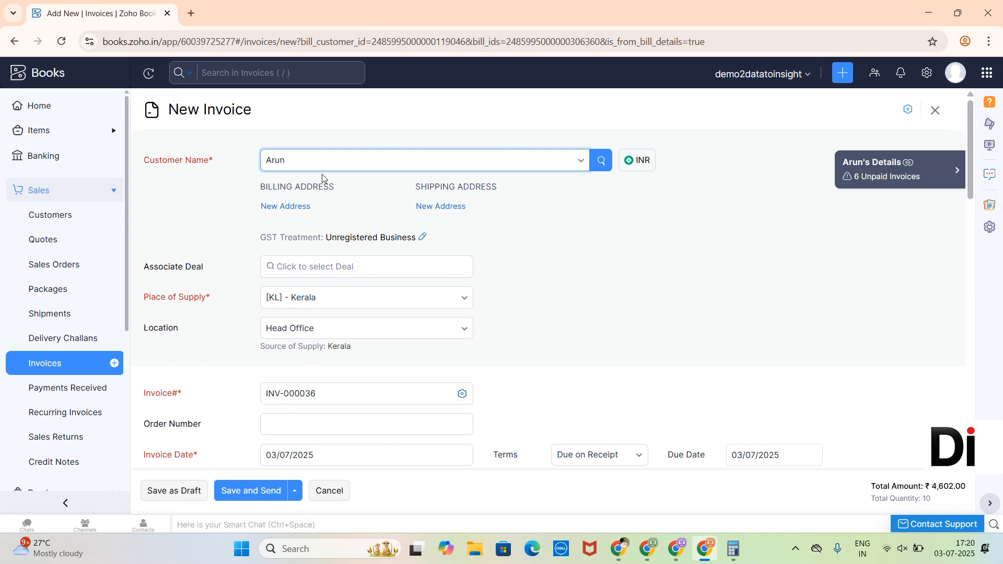
# Set the rate of Item203 in the new invoice's item table to 400.
pyautogui.scroll(-5, 321, 177)
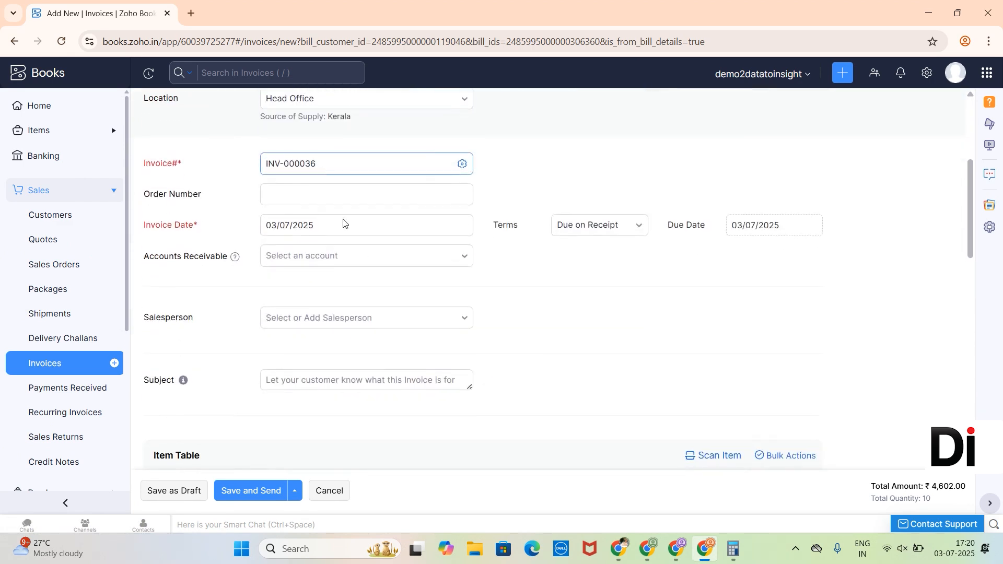
pyautogui.scroll(-6, 345, 223)
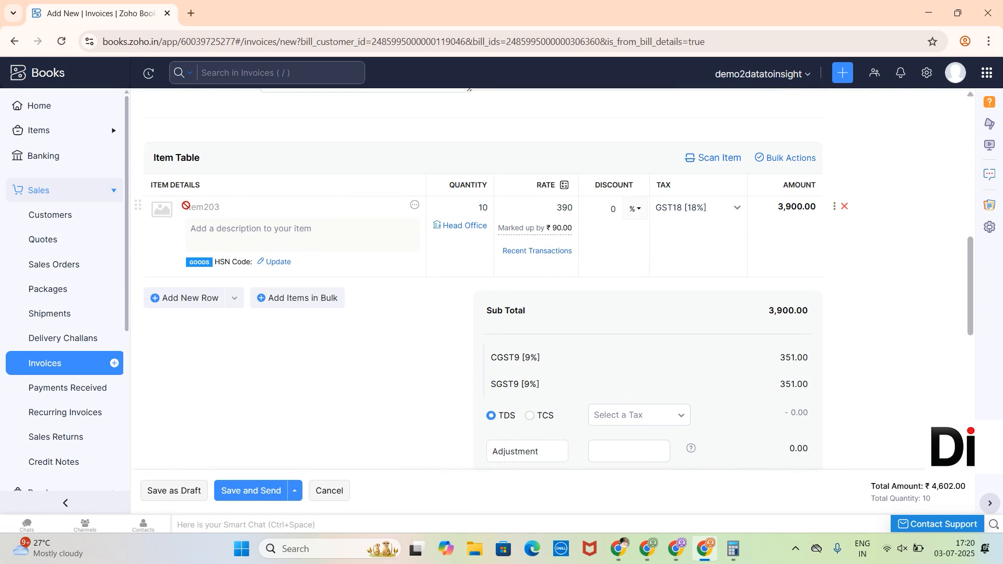
pyautogui.click(536, 199)
pyautogui.moveTo(535, 197); pyautogui.dragTo(574, 203)
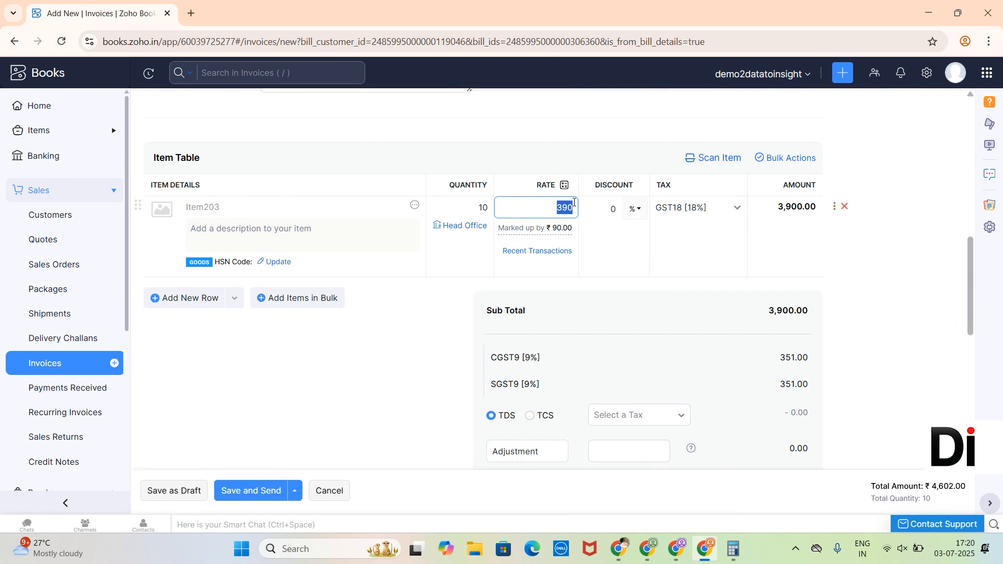
pyautogui.write('400')
pyautogui.click(617, 248)
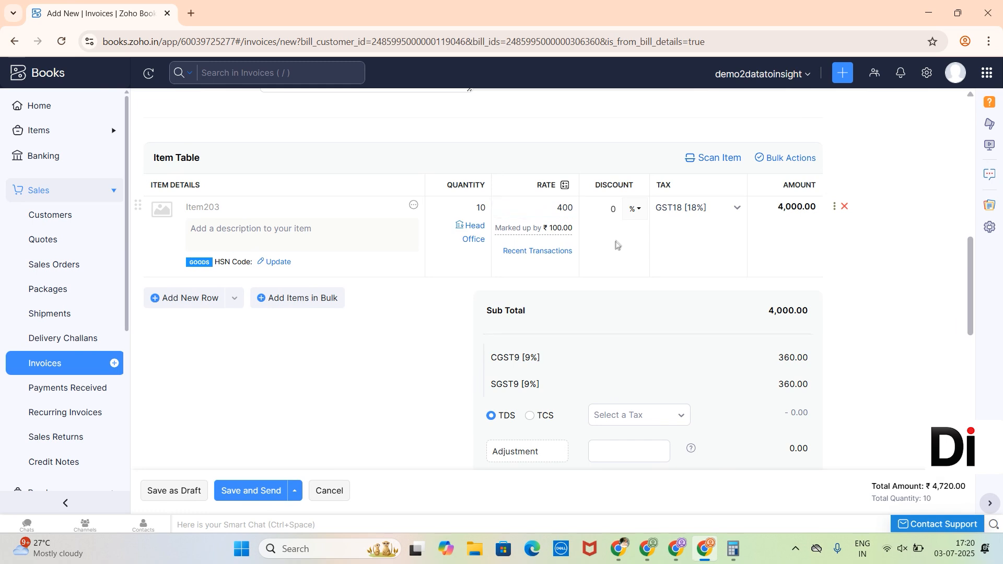
# Give the Item203 invoice line a discount of 10 as a fixed rupee (₹) amount.
pyautogui.click(592, 203)
pyautogui.write('1')
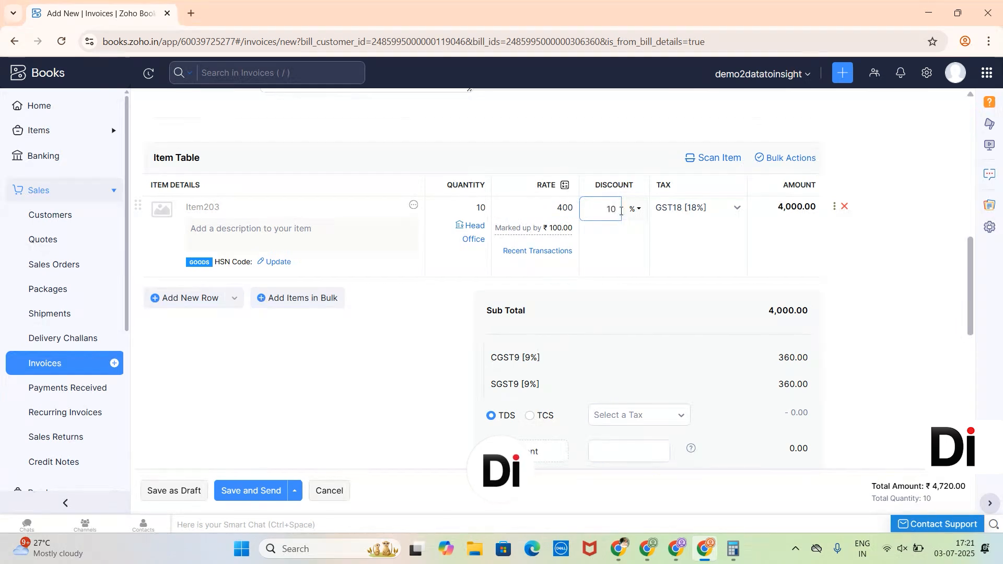
pyautogui.click(635, 209)
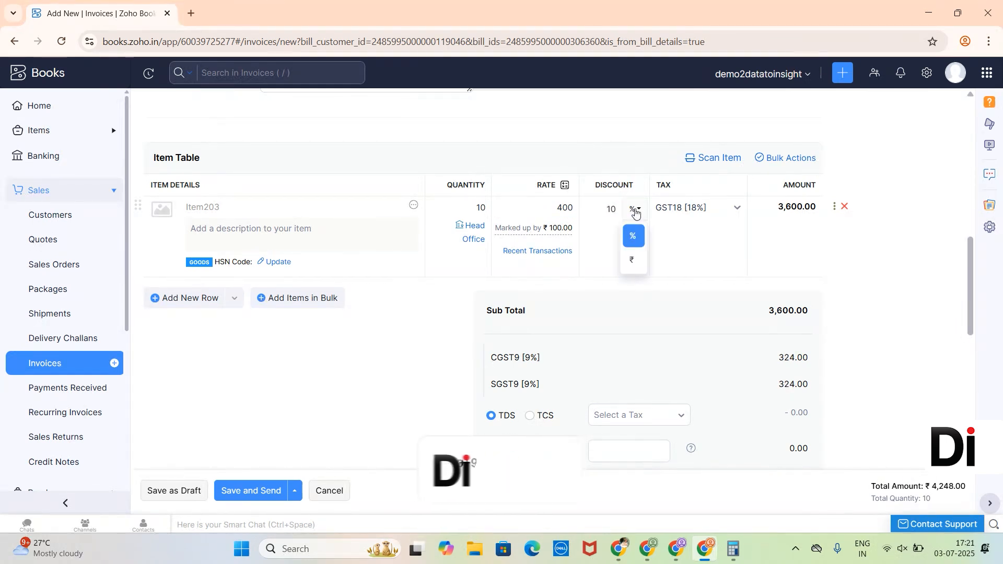
pyautogui.click(637, 264)
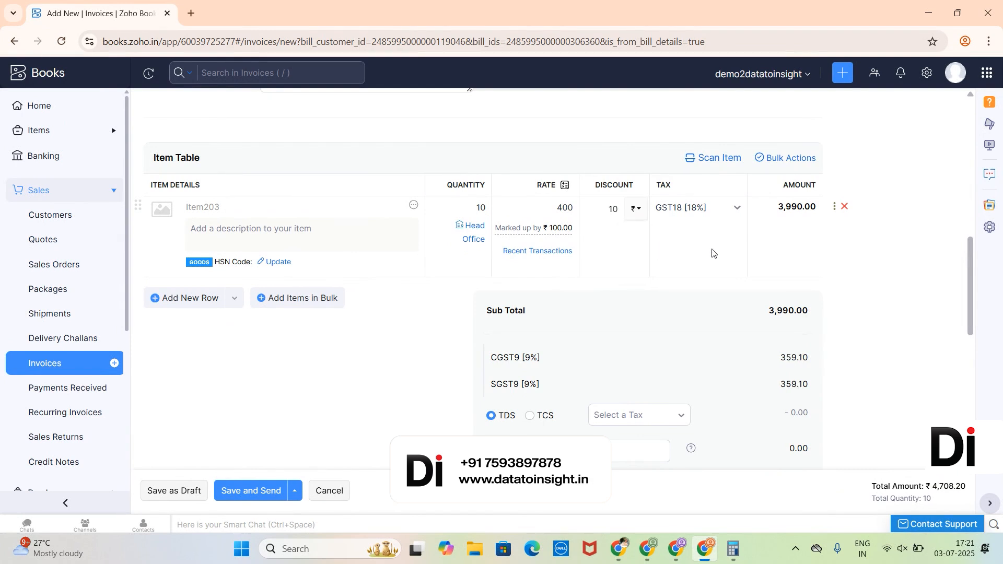